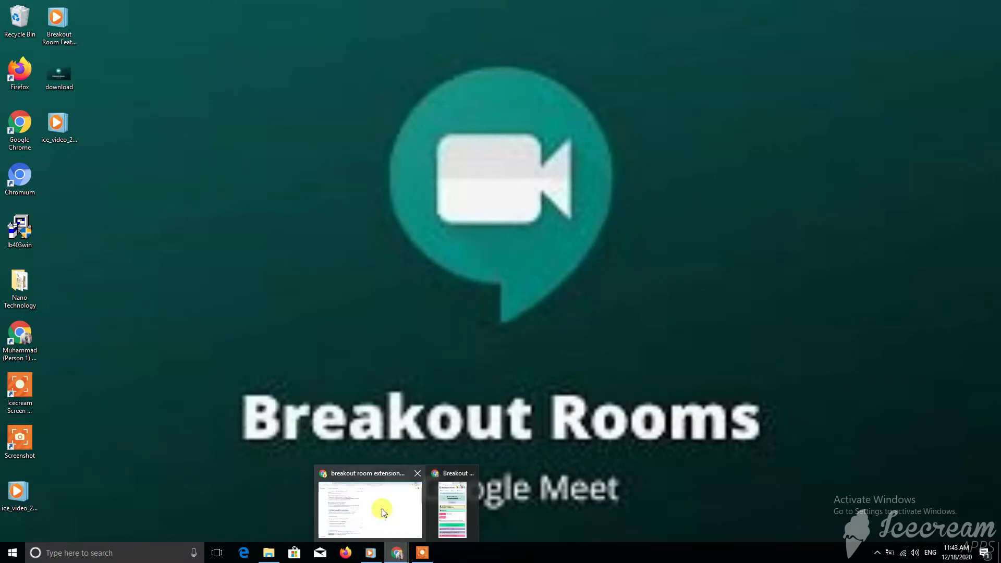
# Step: Bring up Chrome and rerun the Google search for 'breakout room extension'
pyautogui.click(385, 510)
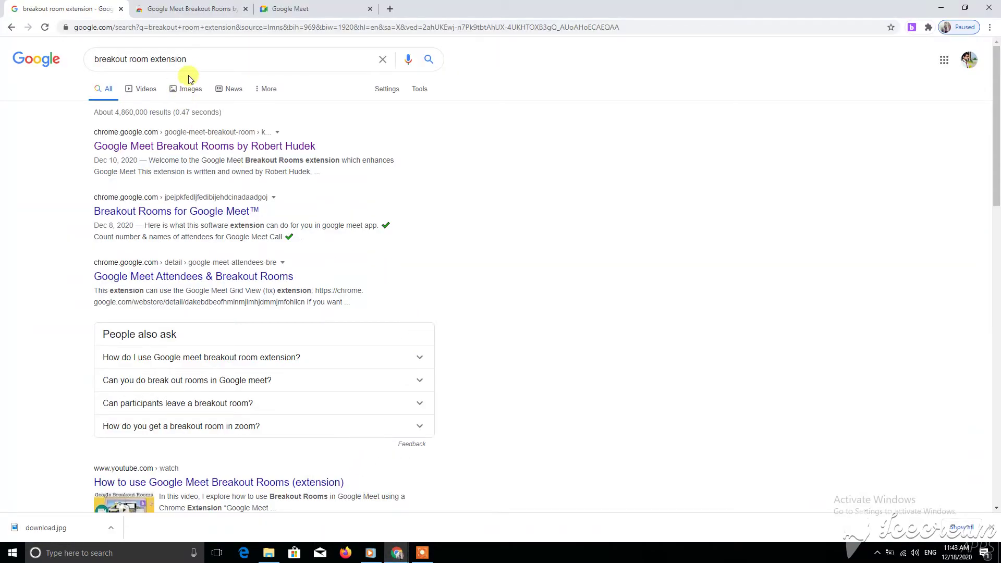
pyautogui.moveTo(204, 58); pyautogui.dragTo(83, 58)
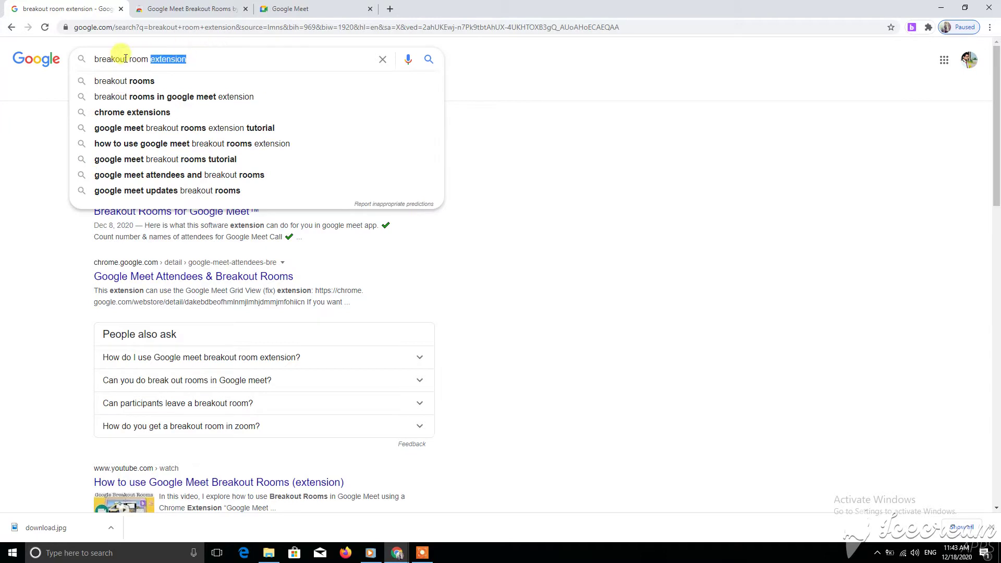
pyautogui.click(202, 59)
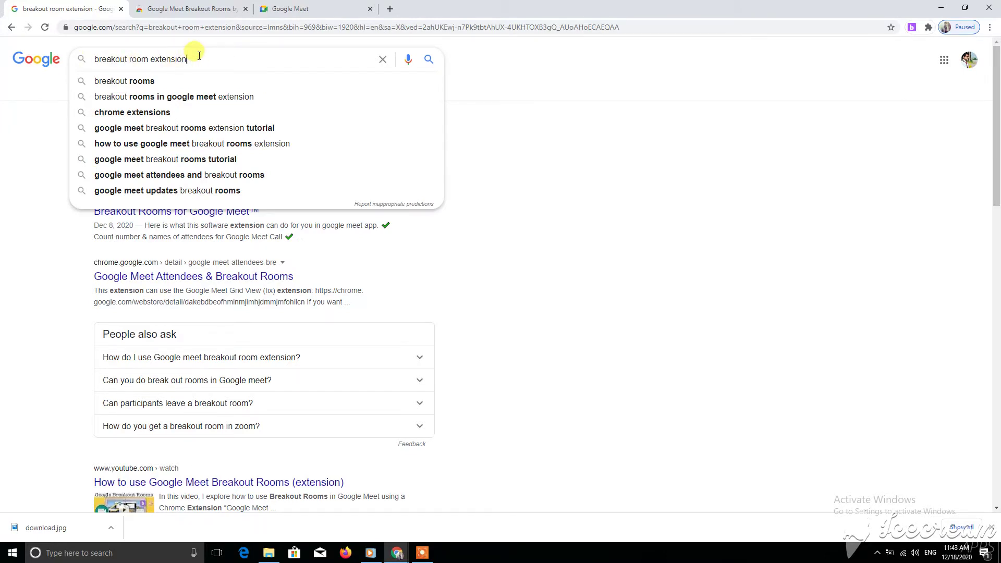
pyautogui.press('Return')
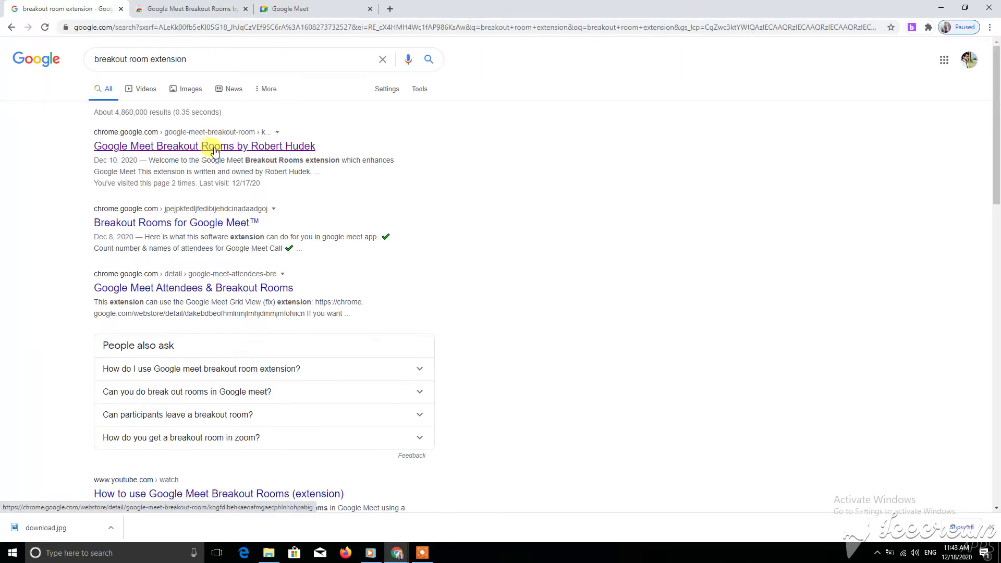
pyautogui.click(201, 10)
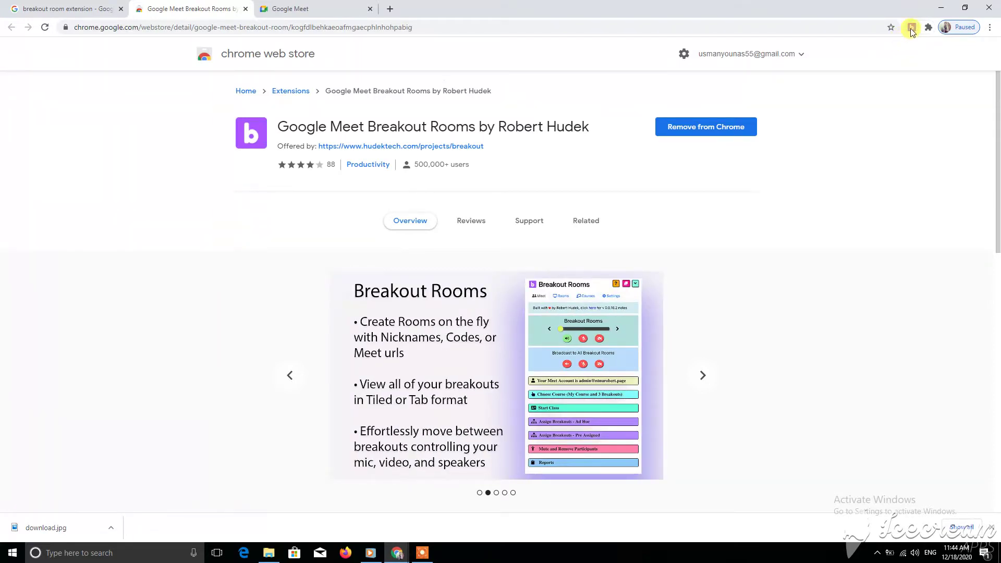
# Step: Create and save a course named 'Sample' with description 'Samp', then show its room setup
pyautogui.click(293, 12)
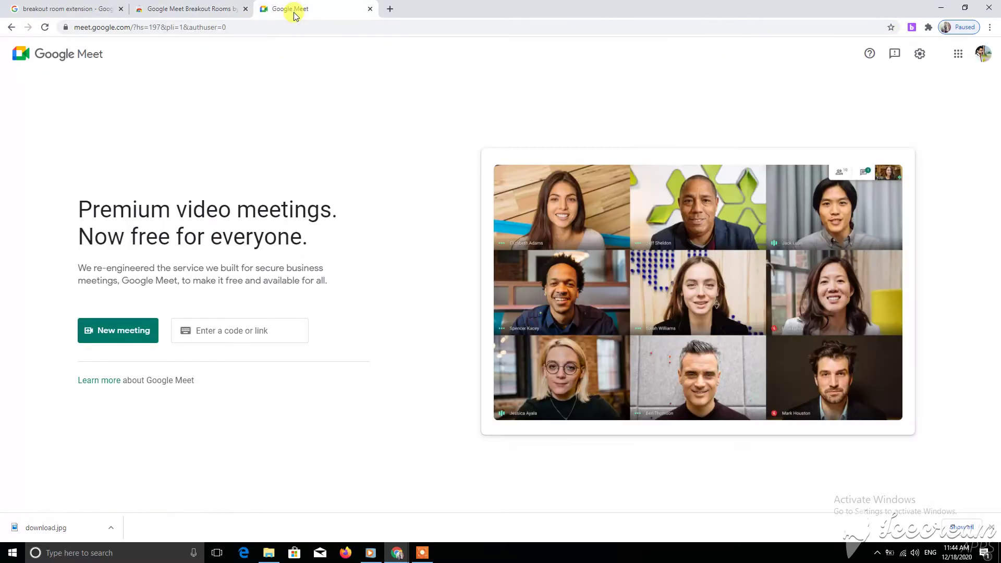
pyautogui.click(911, 27)
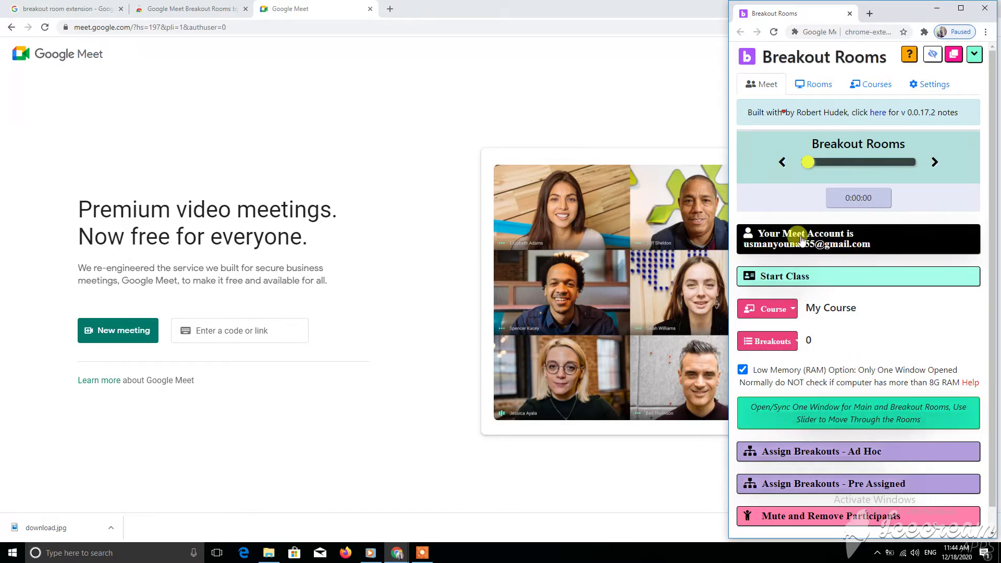
pyautogui.click(879, 87)
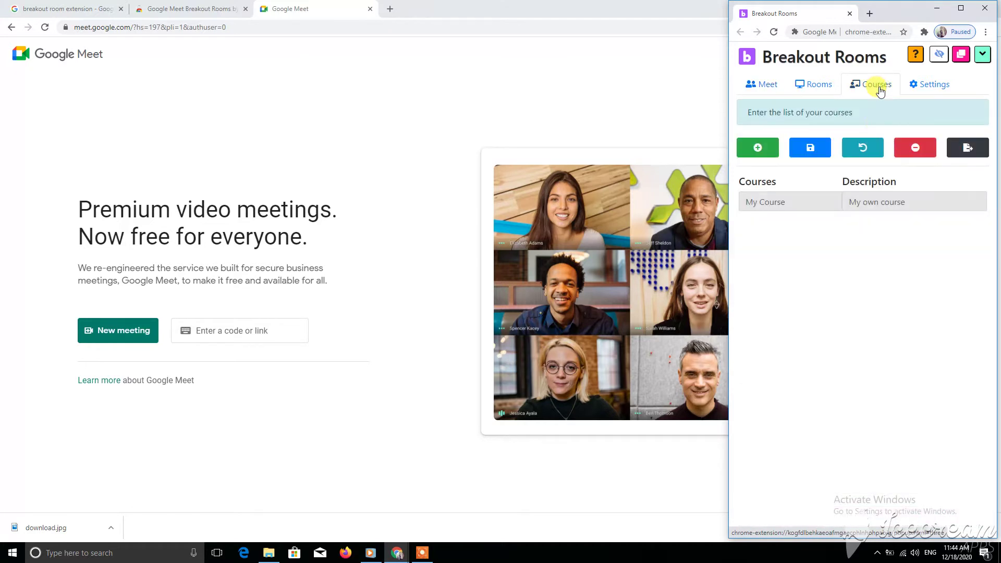
pyautogui.click(758, 149)
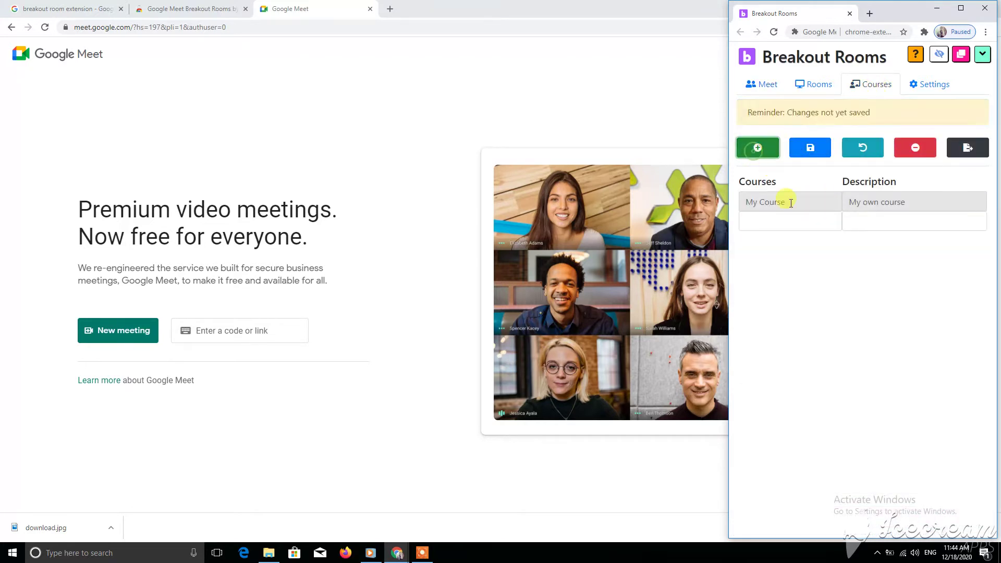
pyautogui.click(792, 223)
pyautogui.write('Sample')
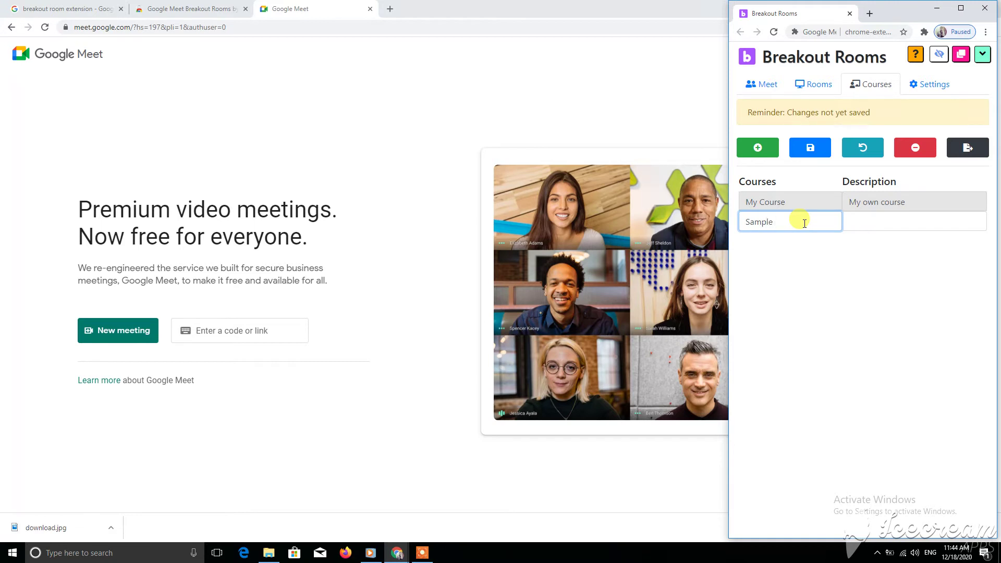
pyautogui.click(872, 220)
pyautogui.write('Samp')
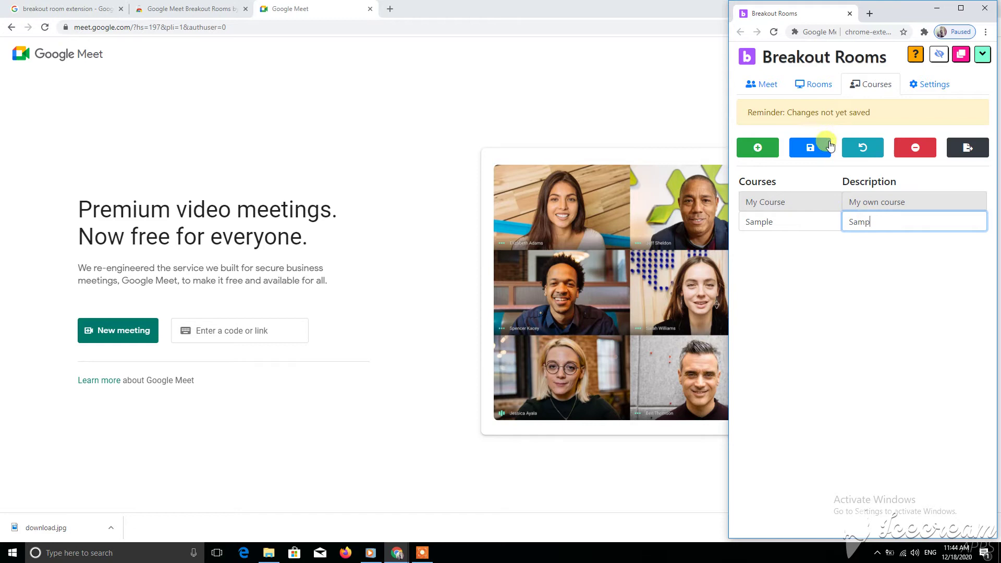
pyautogui.click(811, 151)
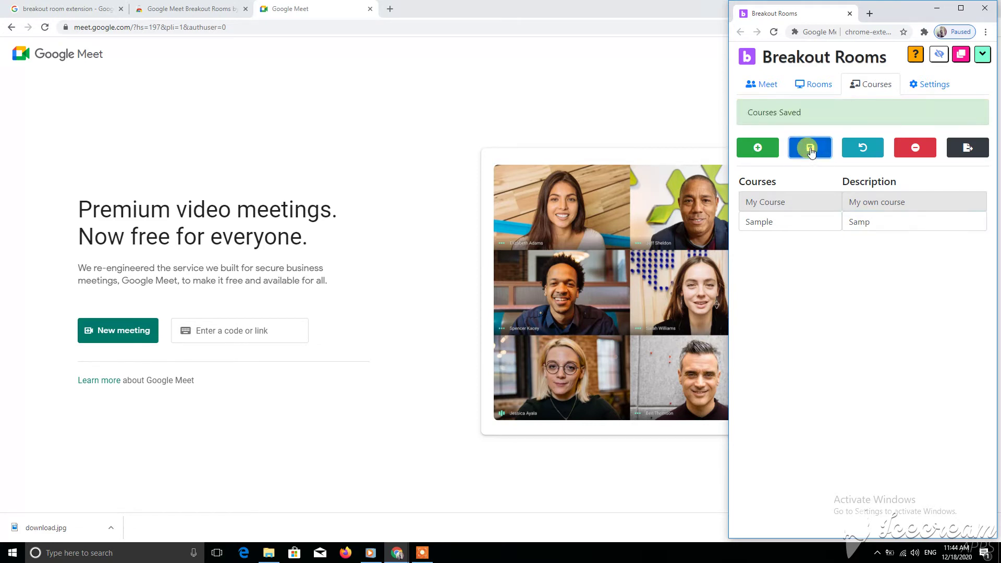
pyautogui.click(914, 150)
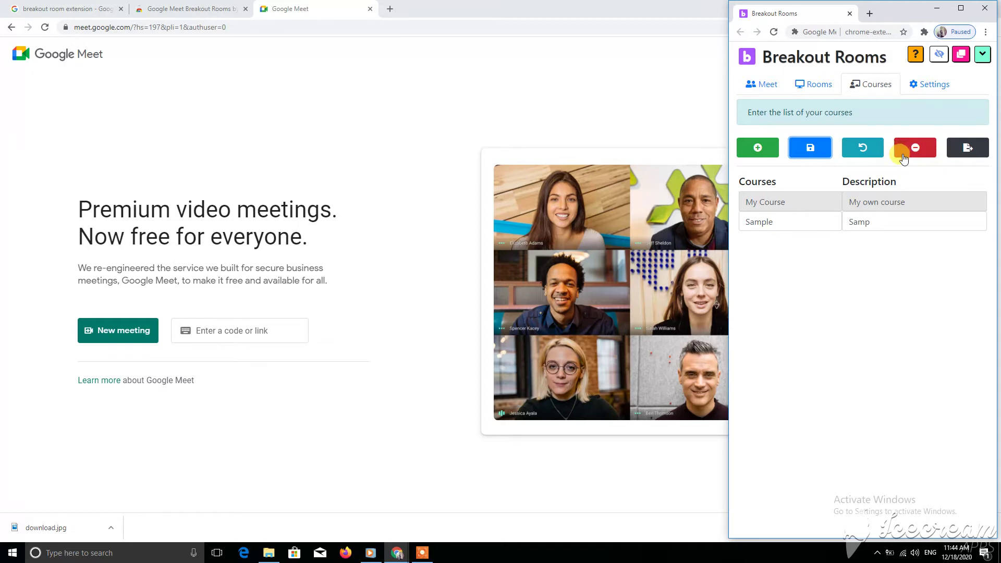
pyautogui.click(814, 84)
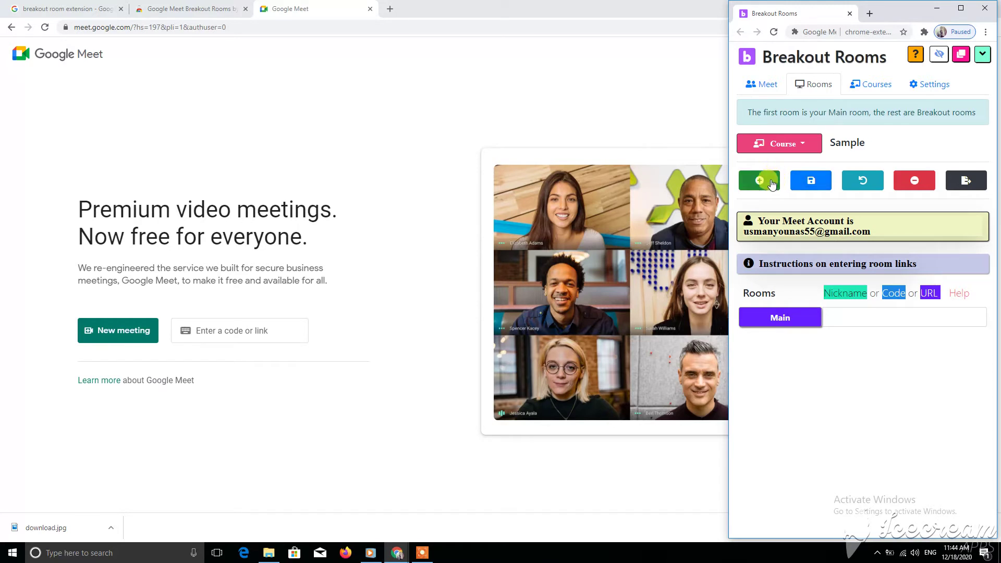
# Step: Select the Sample course and save rooms Room 1, Room2 and Room 3 with Meet links
pyautogui.click(787, 145)
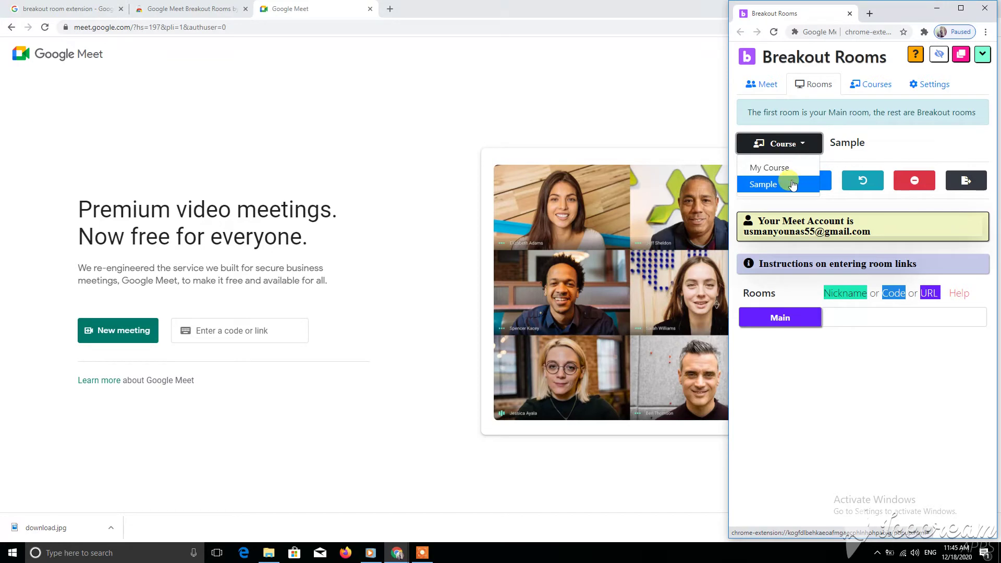
pyautogui.click(776, 184)
pyautogui.click(761, 182)
pyautogui.write('Room 1')
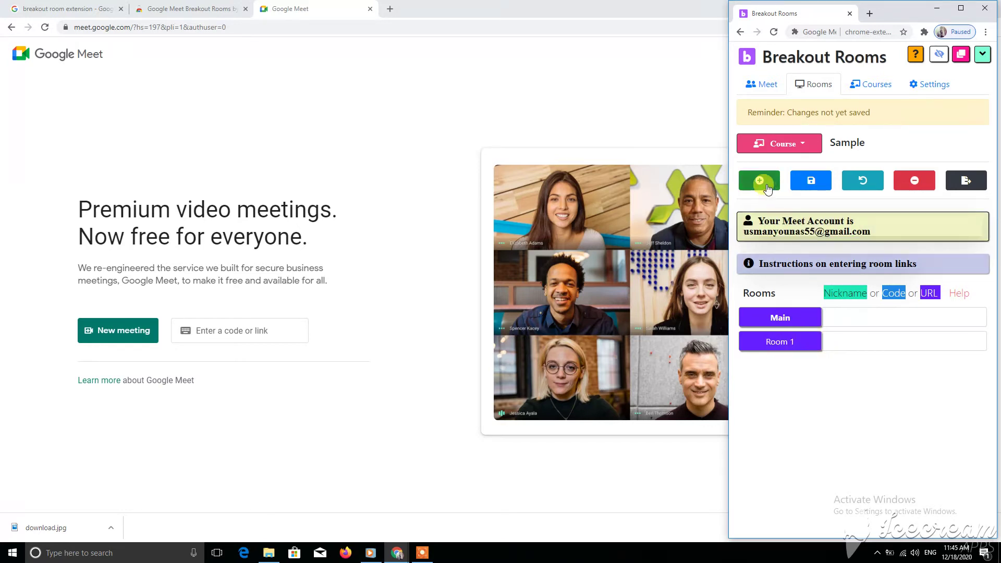
pyautogui.click(766, 185)
pyautogui.click(802, 365)
pyautogui.write('Room2')
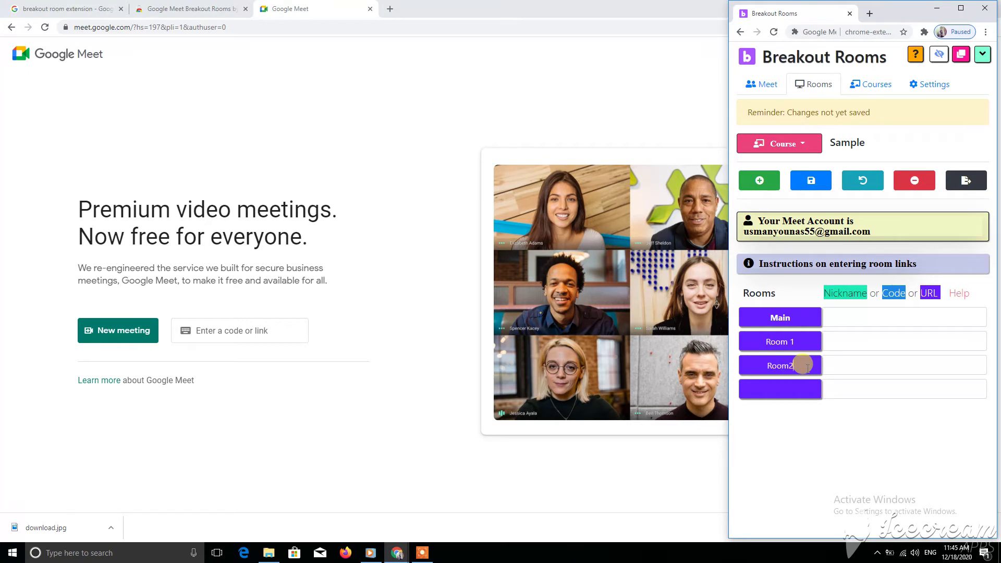
pyautogui.press('Tab')
pyautogui.press('Tab')
pyautogui.click(817, 184)
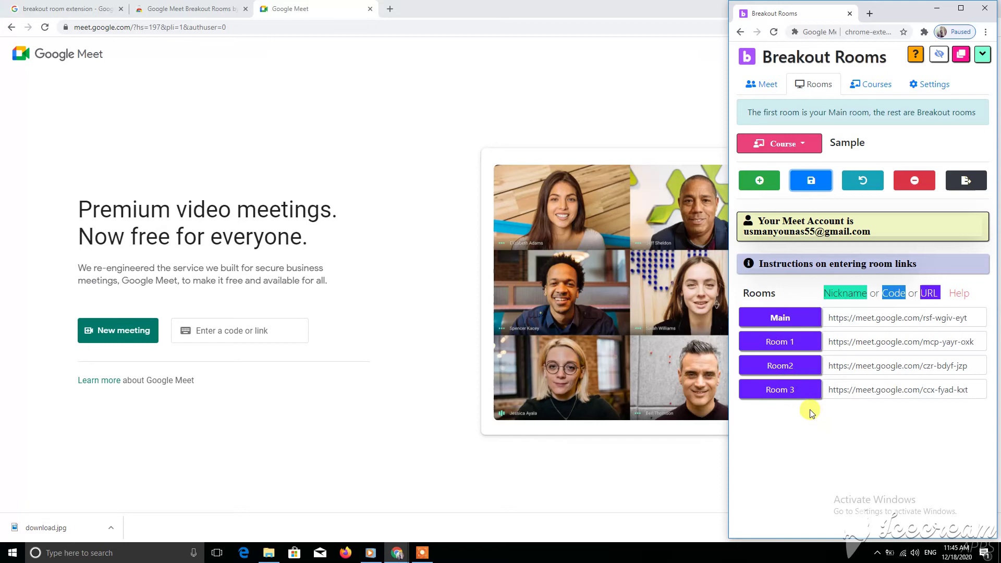
# Step: Open one synced Meet window for the Main and breakout rooms from the Meet controls
pyautogui.click(764, 87)
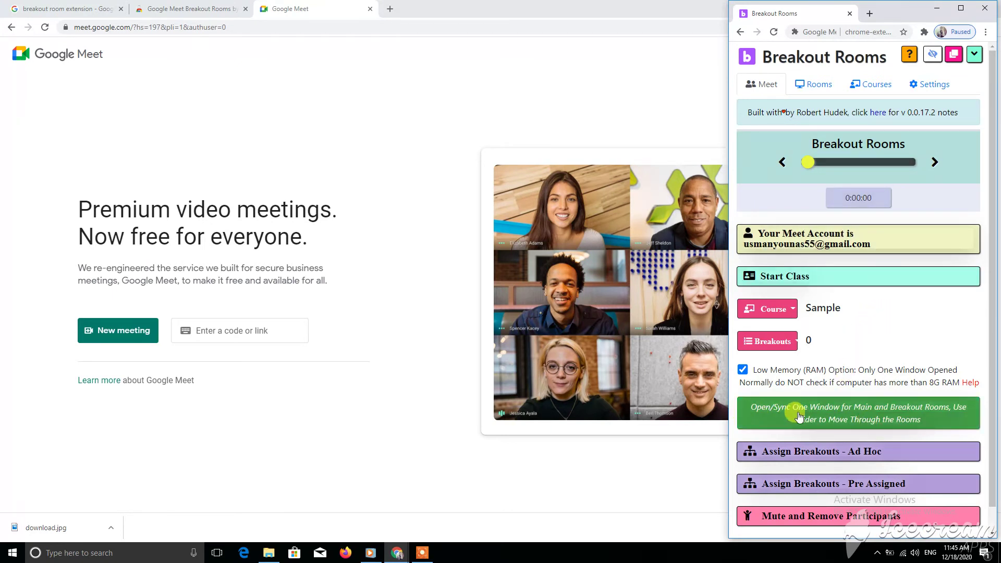
pyautogui.click(850, 414)
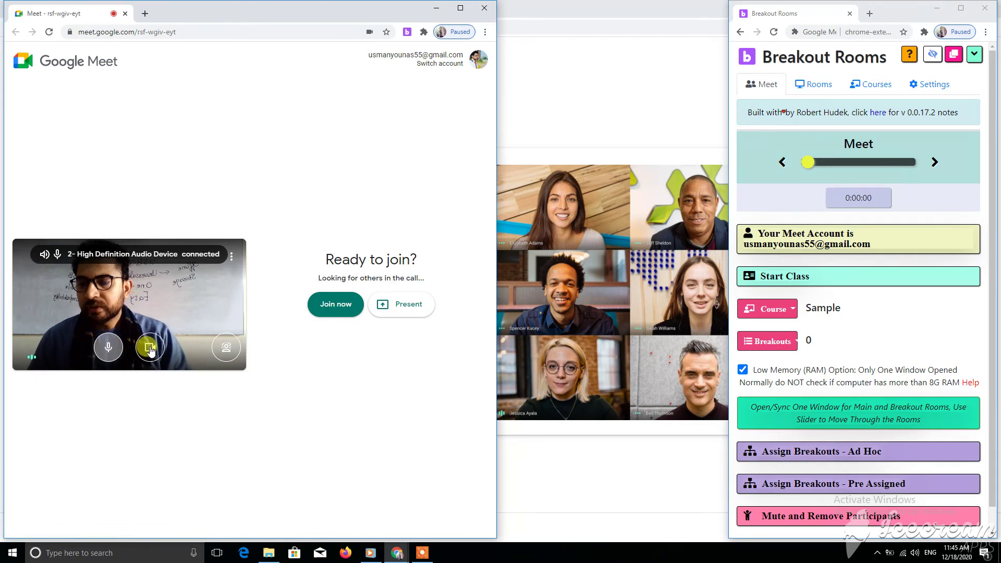
# Step: Mute the microphone and set the number of breakout rooms to 3
pyautogui.click(109, 347)
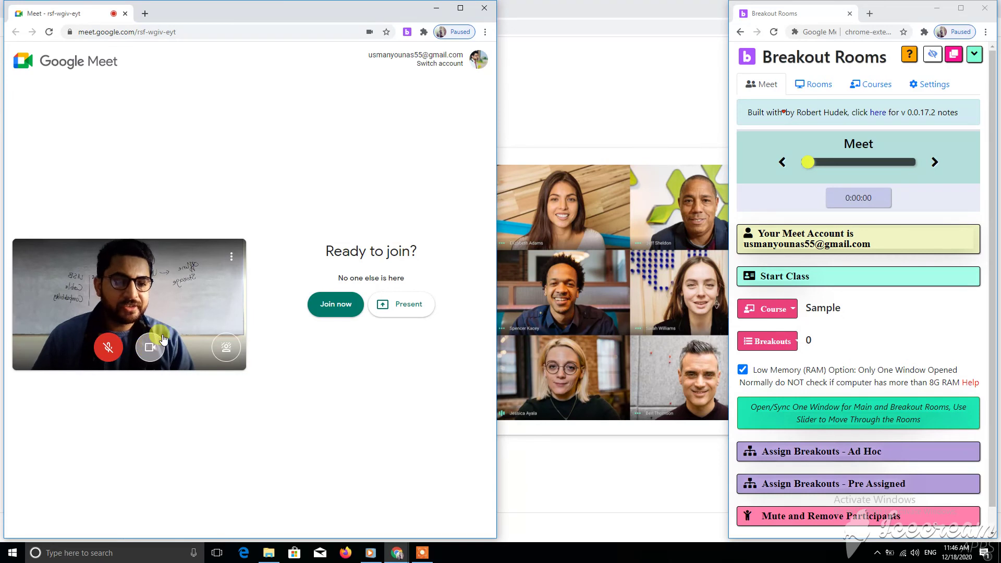
pyautogui.click(934, 161)
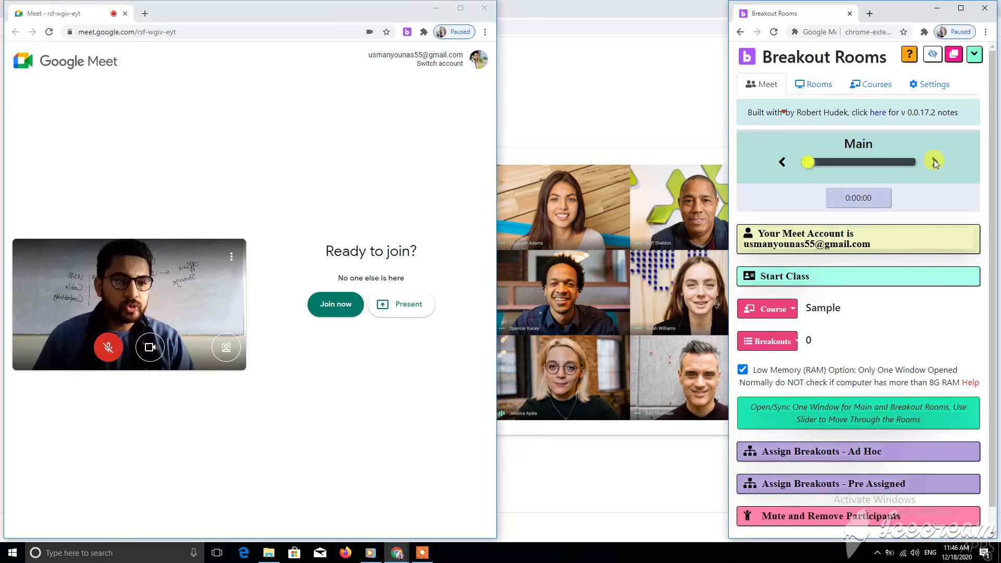
pyautogui.click(934, 162)
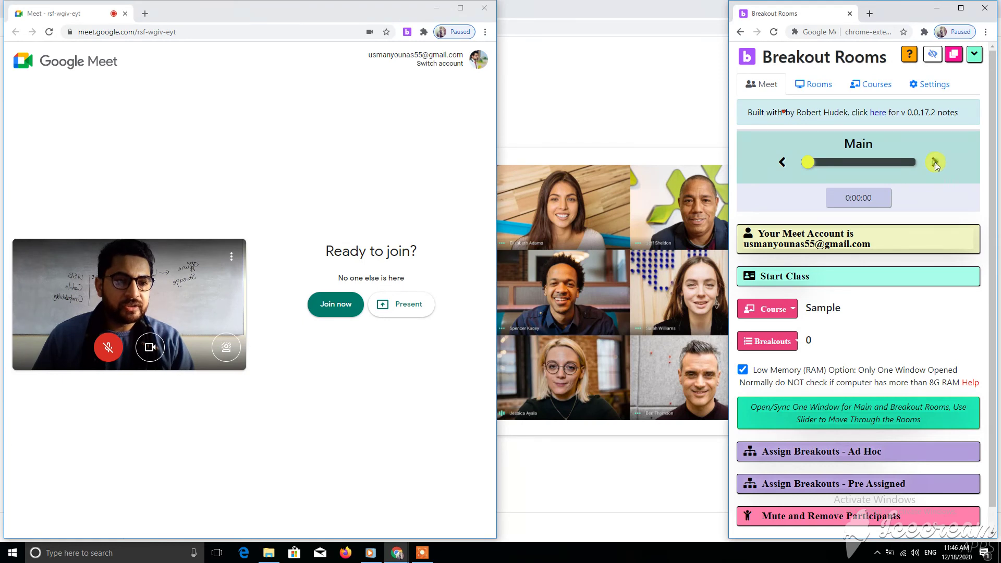
pyautogui.click(934, 162)
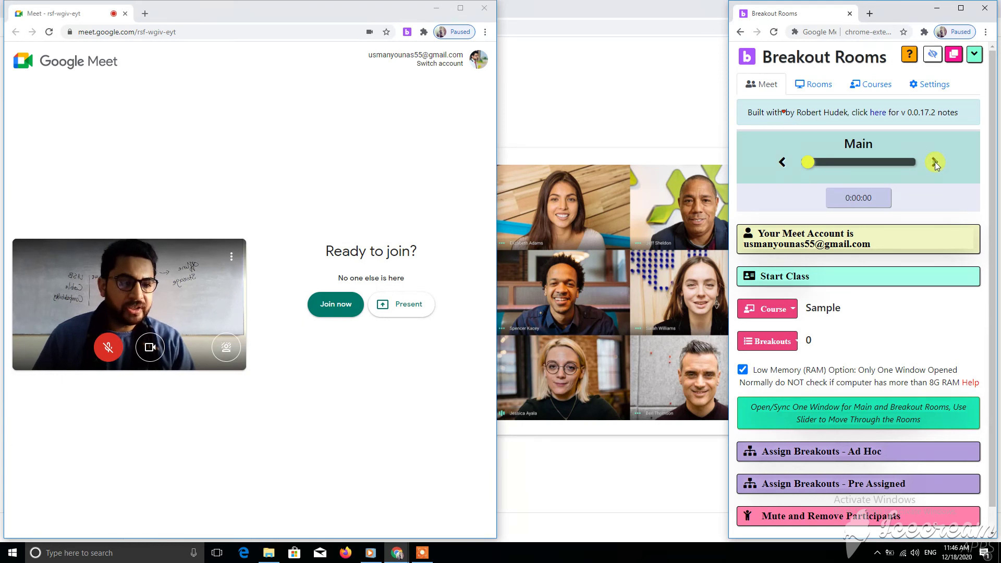
pyautogui.click(782, 340)
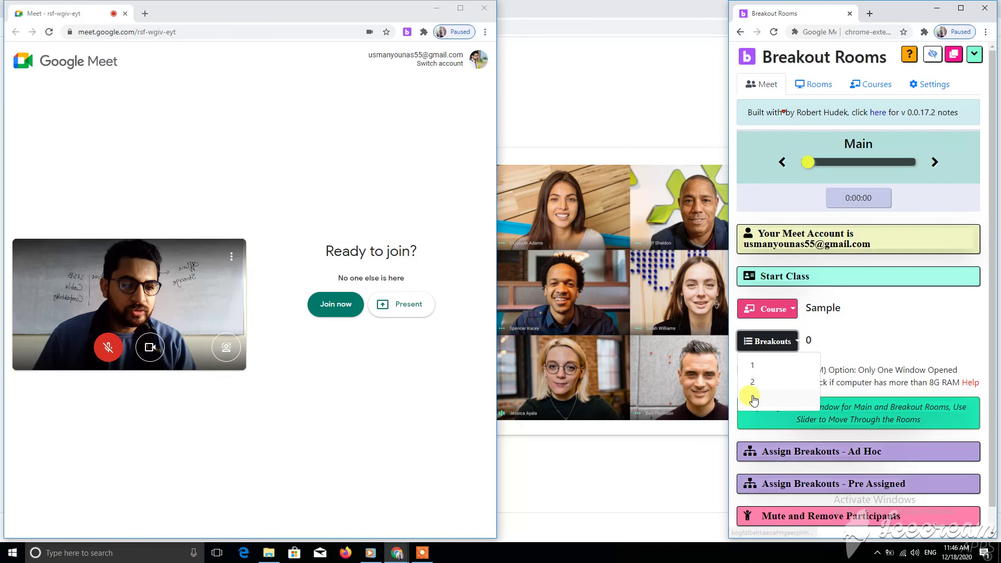
pyautogui.click(749, 397)
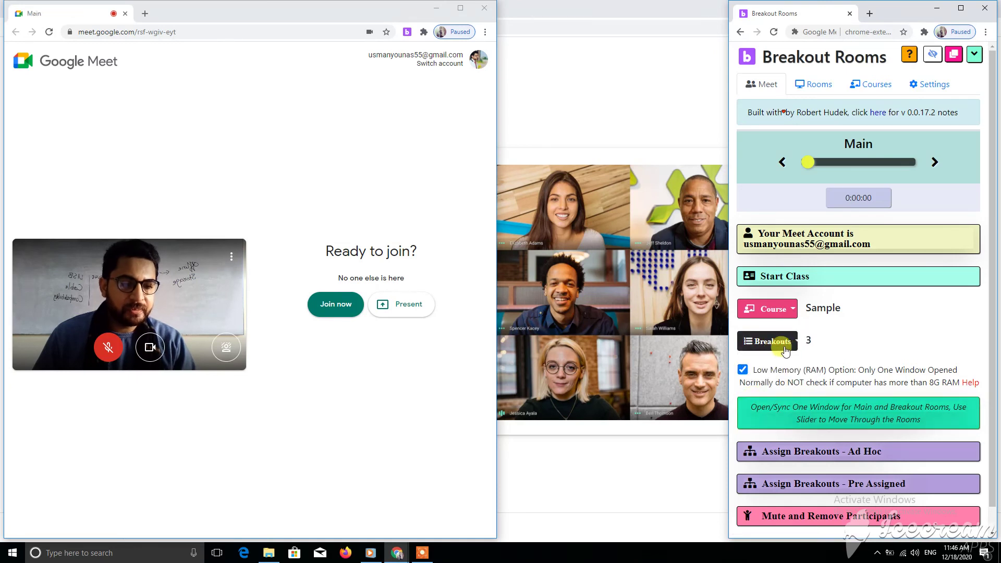
# Step: Advance the room slider from the Main room through to the next rooms
pyautogui.click(934, 161)
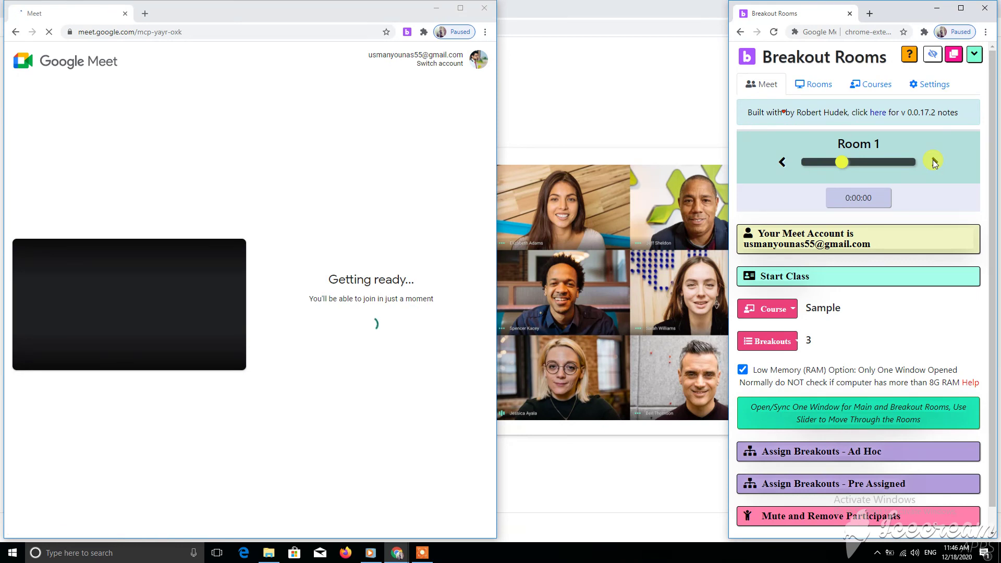
pyautogui.click(934, 161)
pyautogui.click(933, 161)
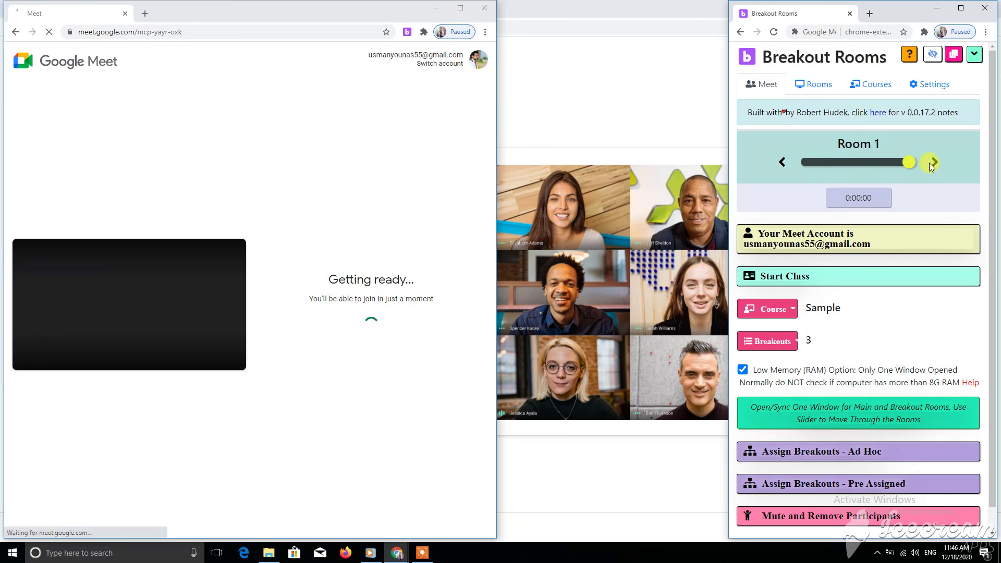